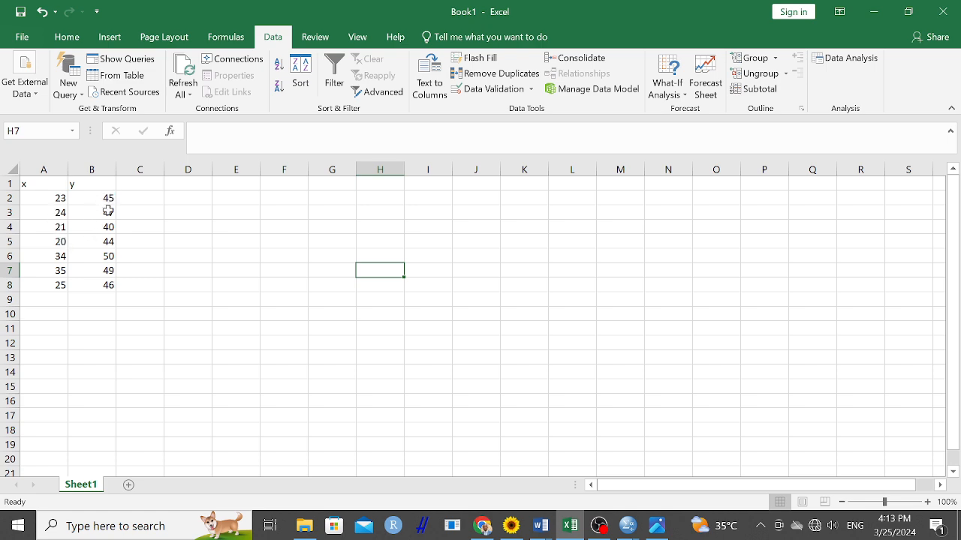
Replace the header in cell A1 with scoresA
click(40, 185)
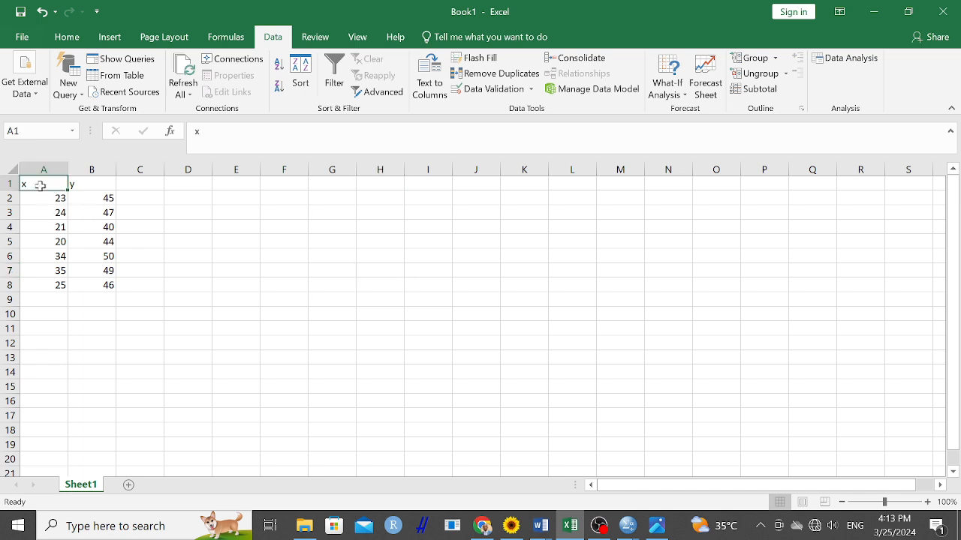
text(score)
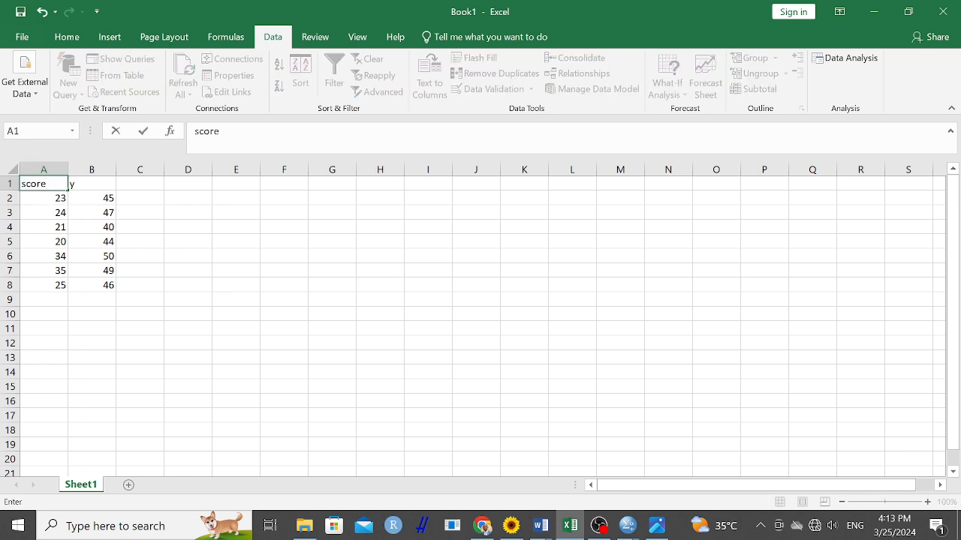
key(BackSpace)
key(BackSpace)
key(BackSpace)
key(BackSpace)
key(BackSpace)
key(BackSpace)
key(BackSpace)
key(BackSpace)
key(BackSpace)
key(BackSpace)
key(BackSpace)
click(42, 185)
Replace the header in cell B1 with scoresB
key(Right)
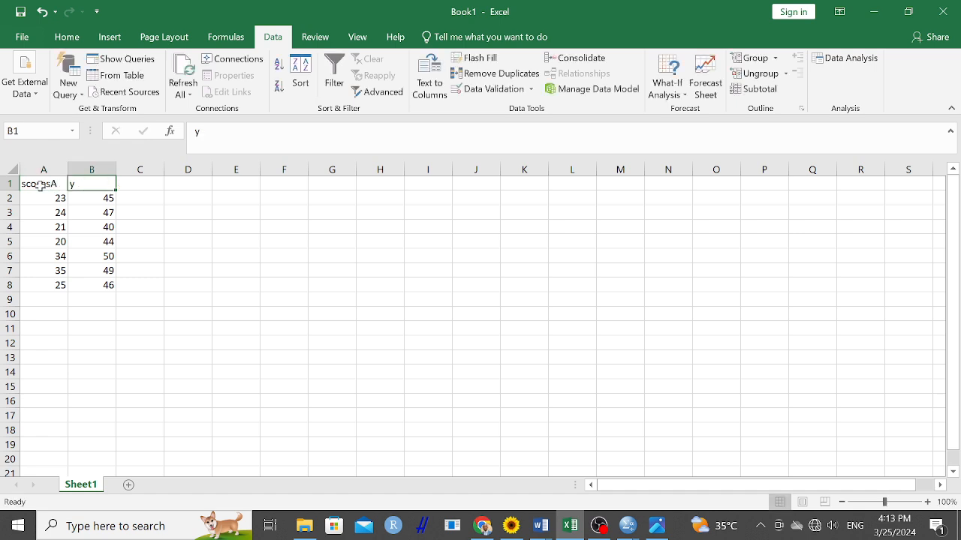
text(scoresB)
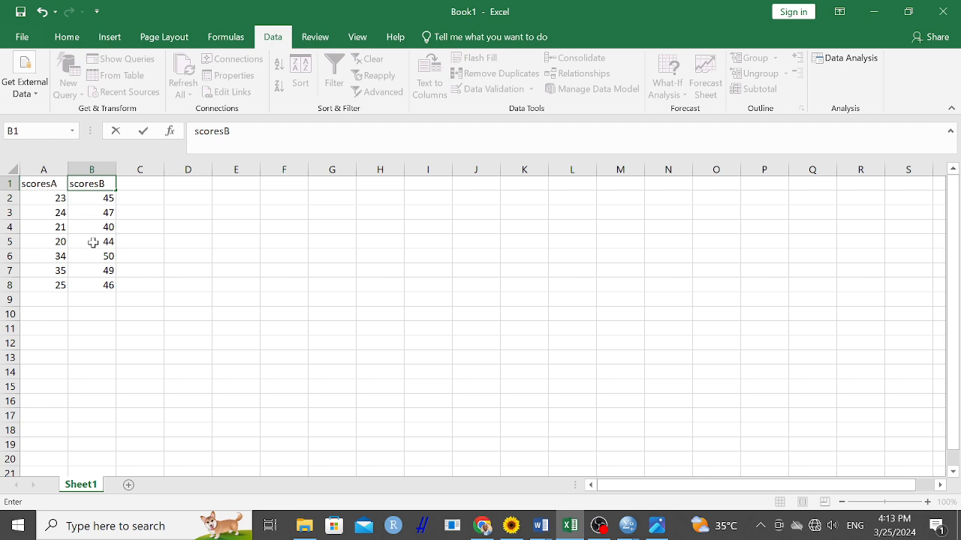
click(128, 267)
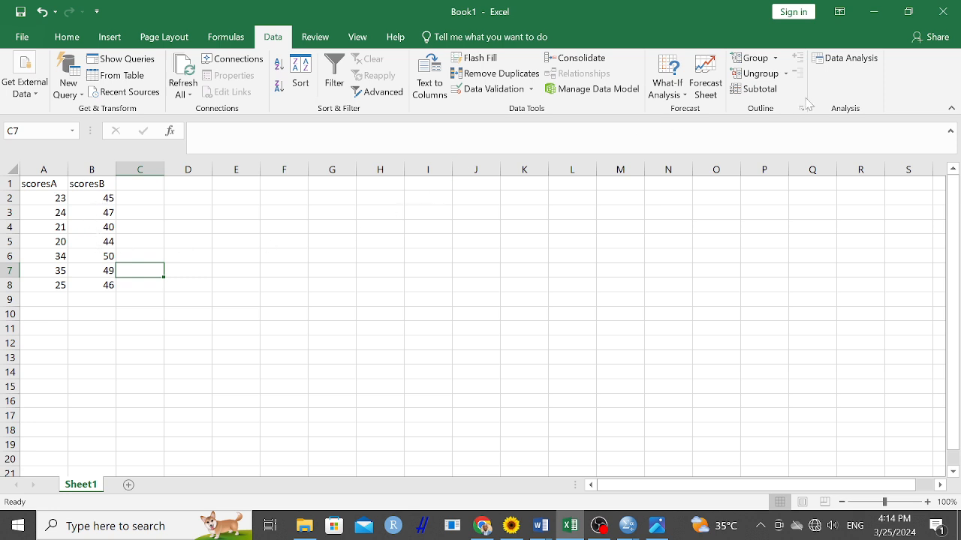
Start the Data Analysis tool t-Test: Two-Sample Assuming Equal Variances
click(847, 60)
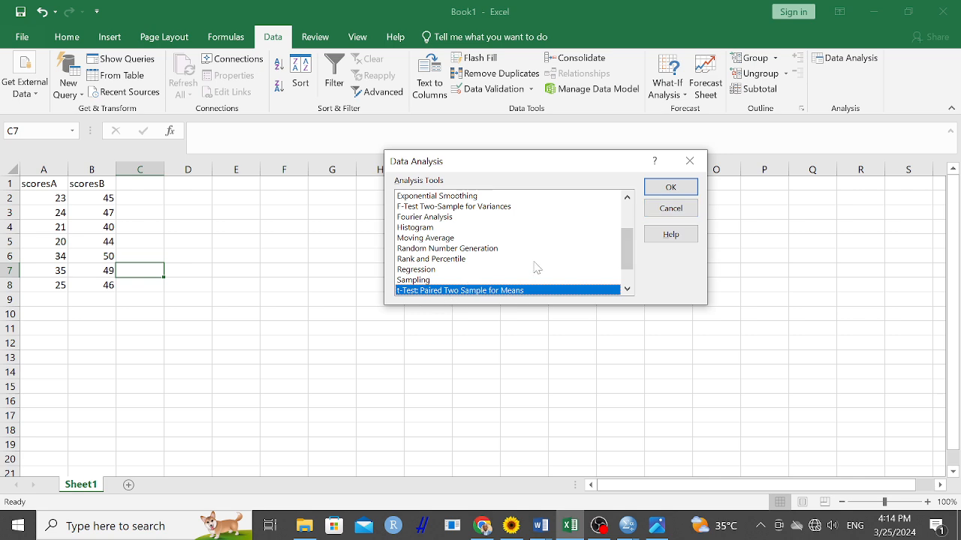
drag(625, 247, 625, 269)
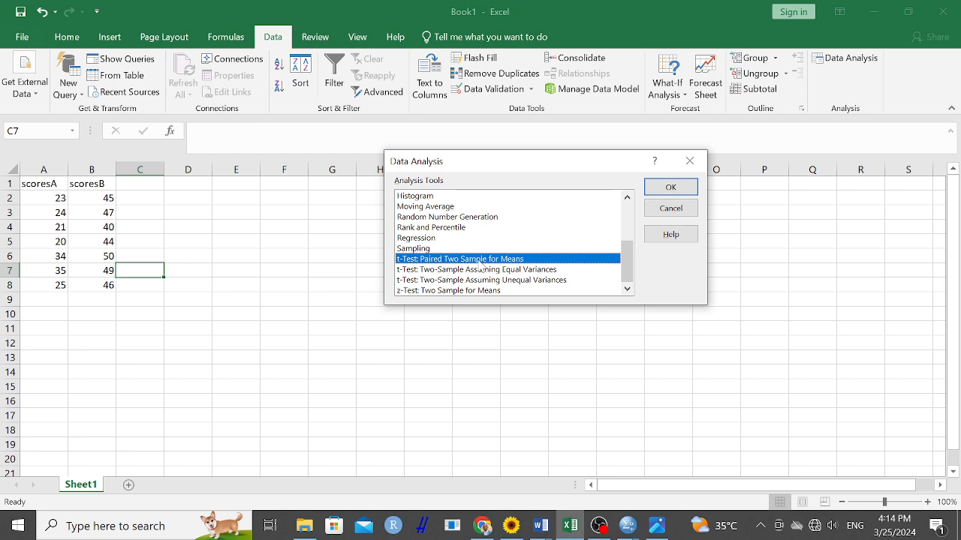
click(478, 270)
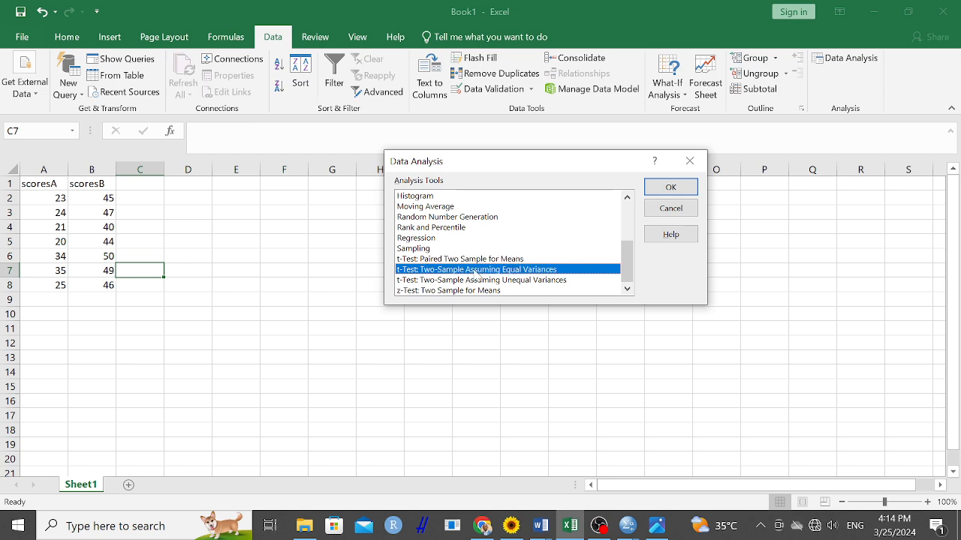
click(437, 280)
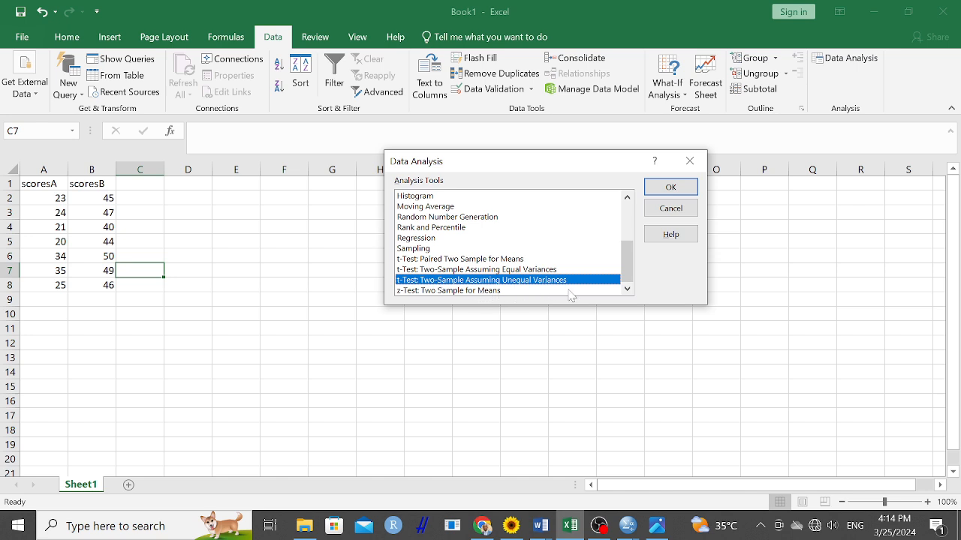
click(444, 260)
click(447, 271)
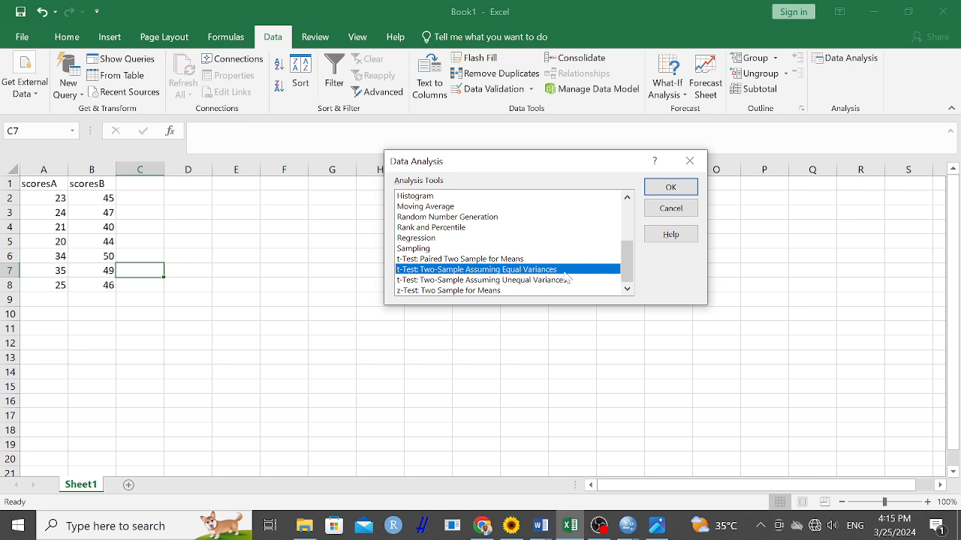
click(671, 187)
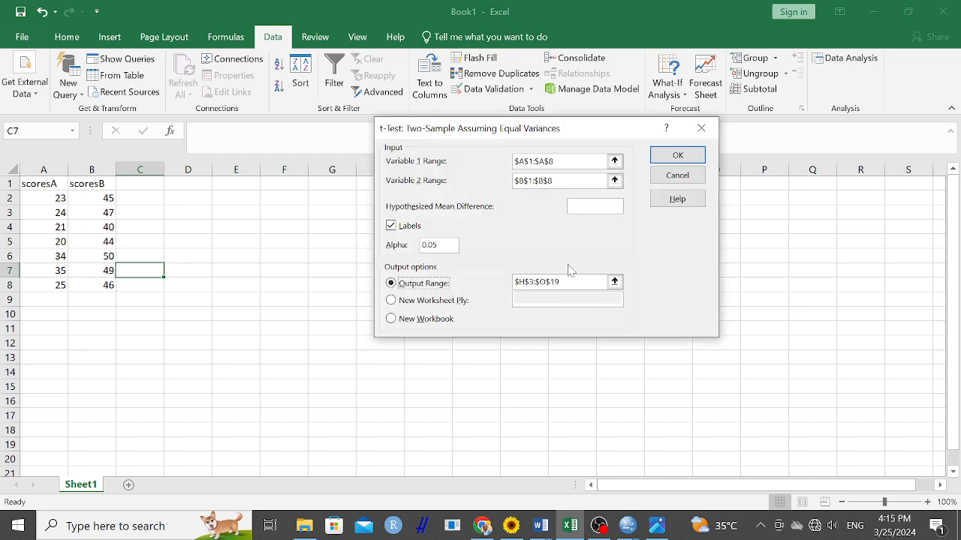
Clear the prefilled Variable 1, Variable 2 and output ranges of the t-test
click(553, 161)
key(BackSpace)
key(BackSpace)
key(BackSpace)
key(BackSpace)
key(BackSpace)
key(BackSpace)
key(BackSpace)
key(BackSpace)
key(BackSpace)
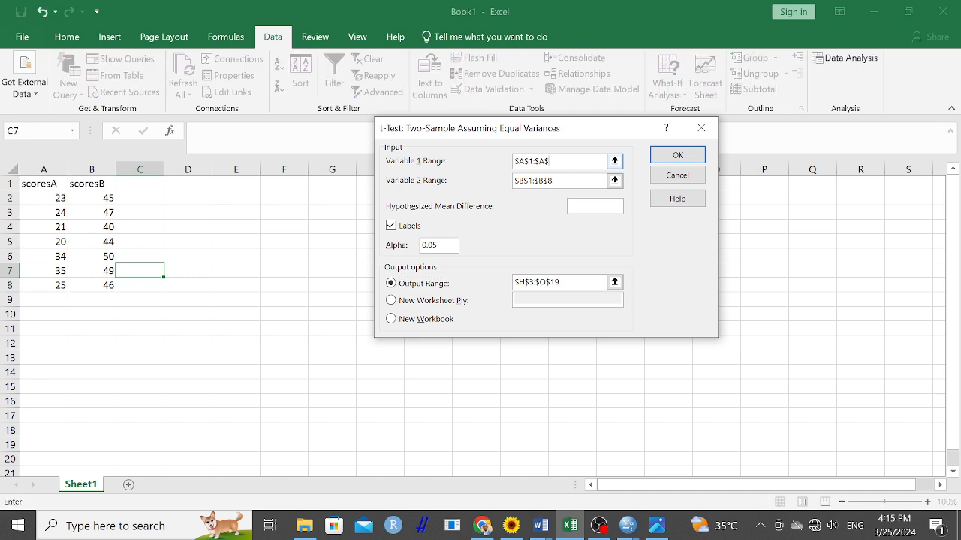
click(554, 181)
key(BackSpace)
key(BackSpace)
key(BackSpace)
key(BackSpace)
key(BackSpace)
key(BackSpace)
key(BackSpace)
key(BackSpace)
key(BackSpace)
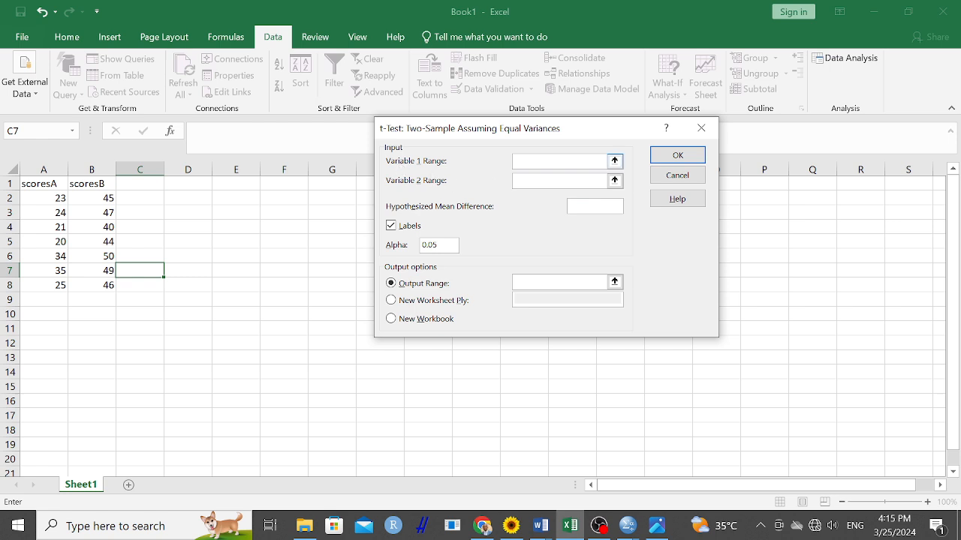
Set the Variable 1 range to $A$1:$A$8 and the Variable 2 range to $B$1:$B$8, including the header cells
click(614, 161)
drag(51, 187, 36, 288)
click(709, 147)
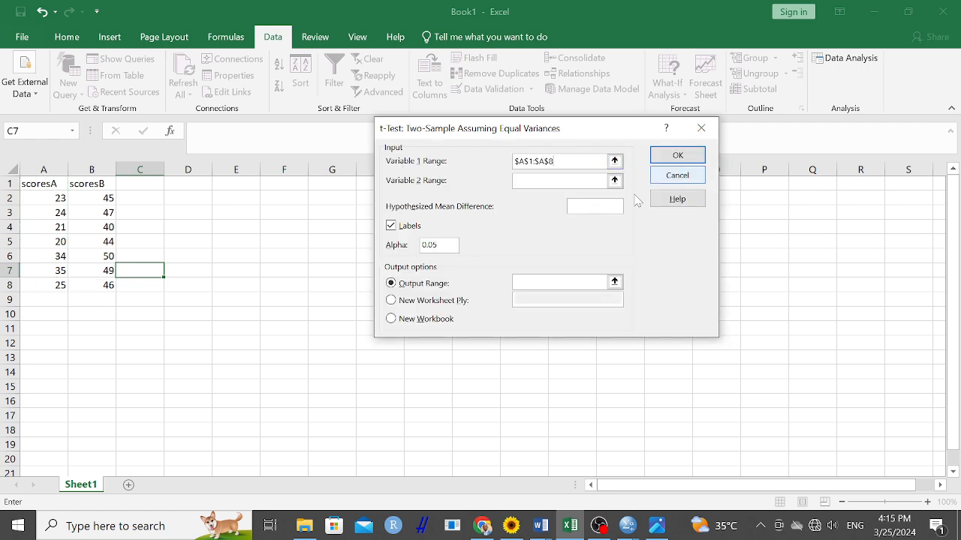
click(614, 181)
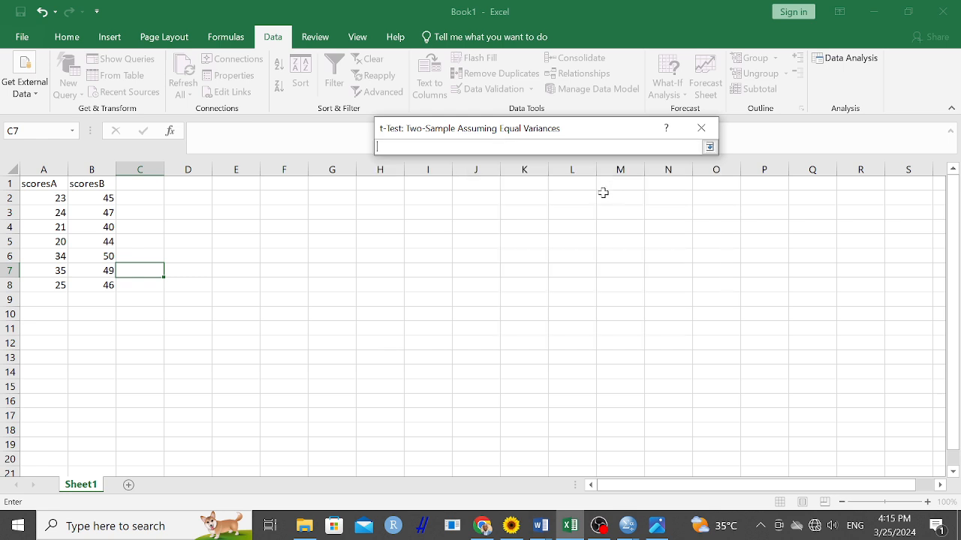
drag(89, 186, 98, 286)
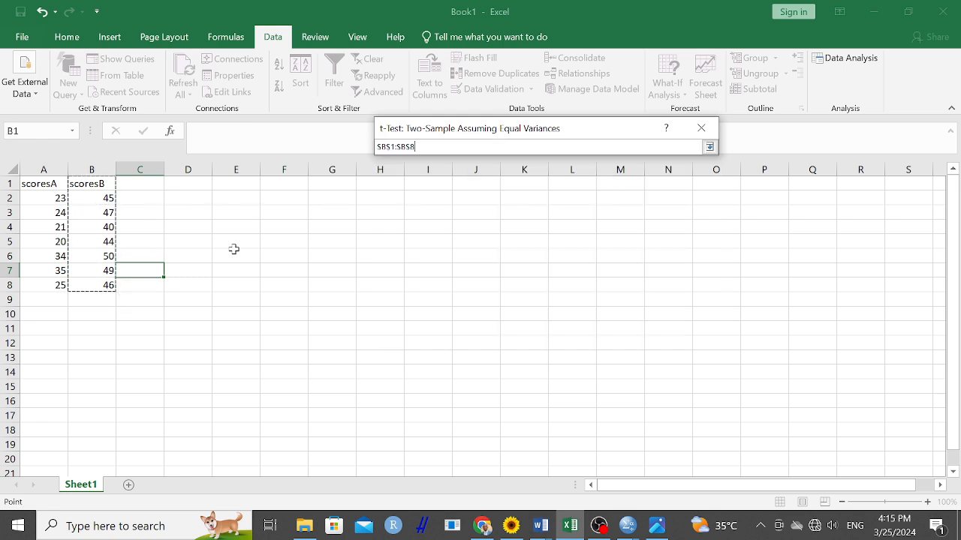
click(709, 146)
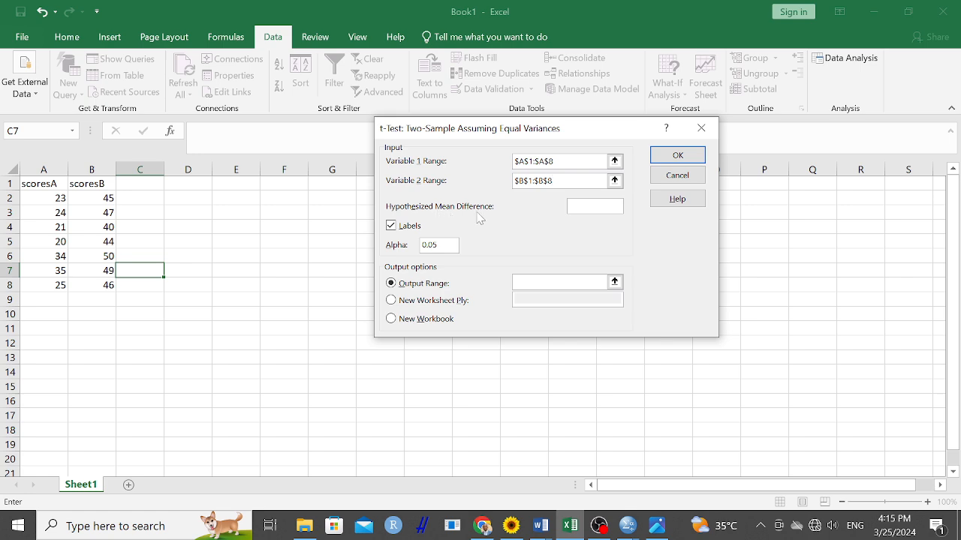
Set the hypothesized mean difference to 0 and the output range to $F$3:$K$20
click(588, 211)
click(559, 282)
click(614, 281)
click(300, 208)
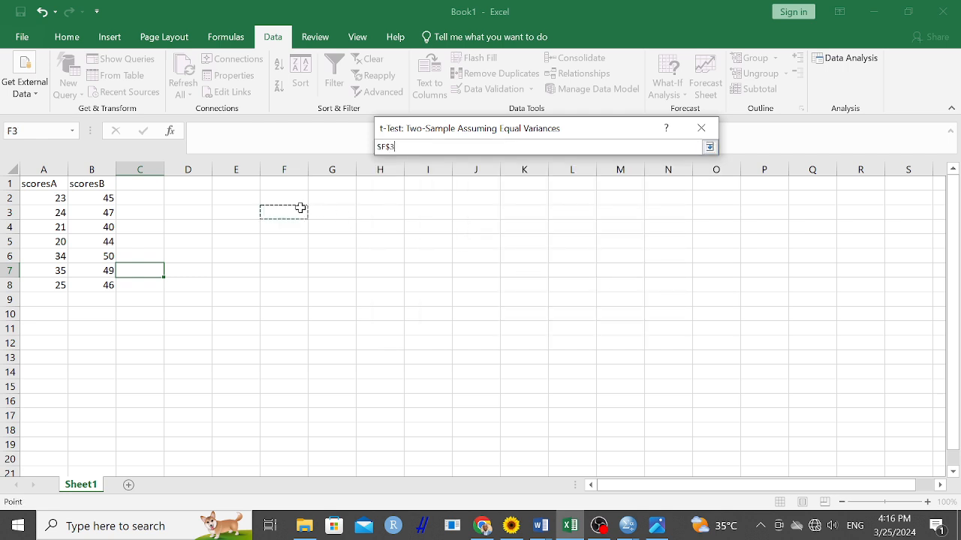
drag(300, 207, 544, 459)
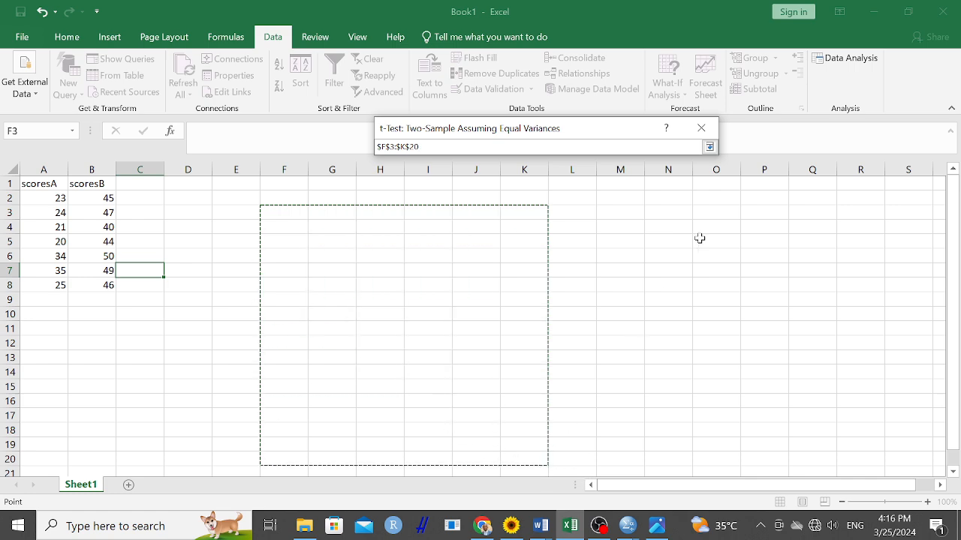
click(708, 148)
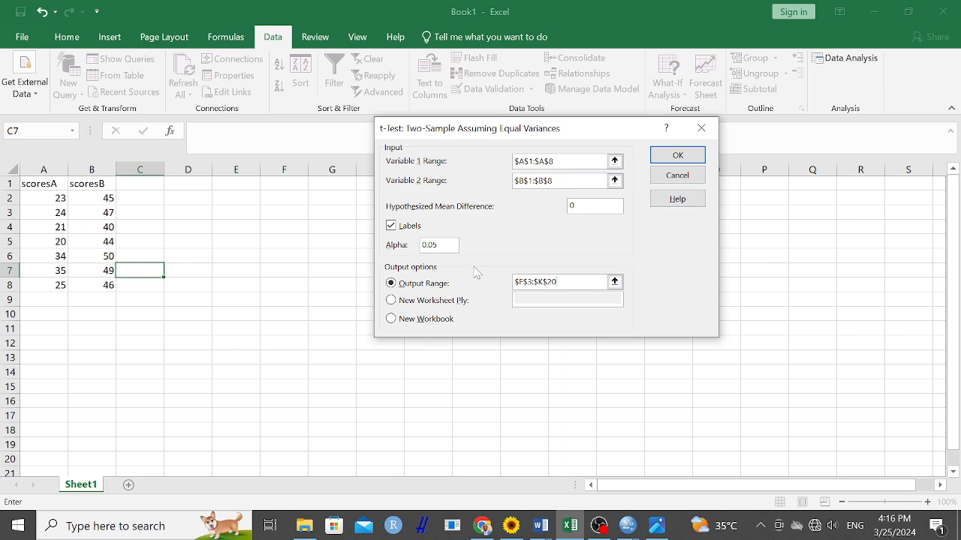
Run the t-test and autofit columns F and G to the result table's contents
click(678, 159)
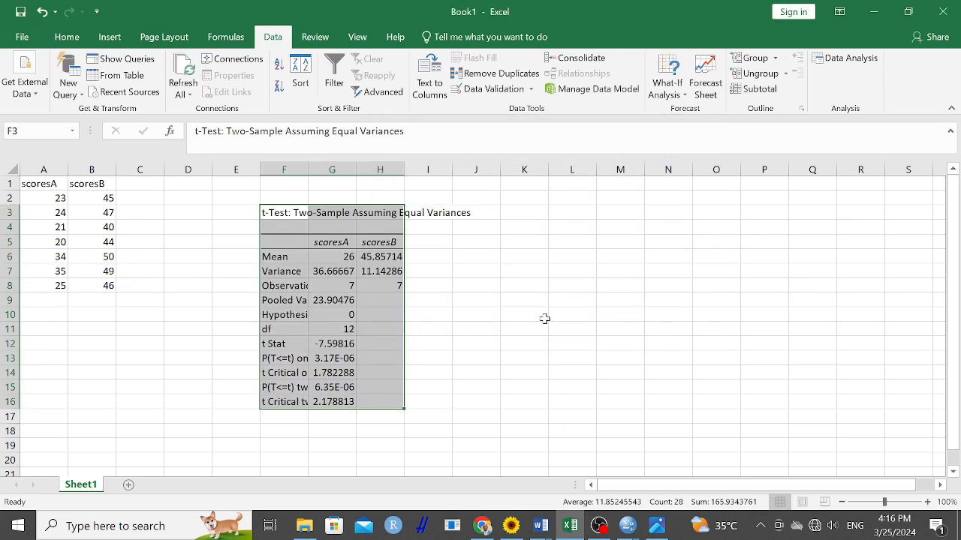
double_click(308, 169)
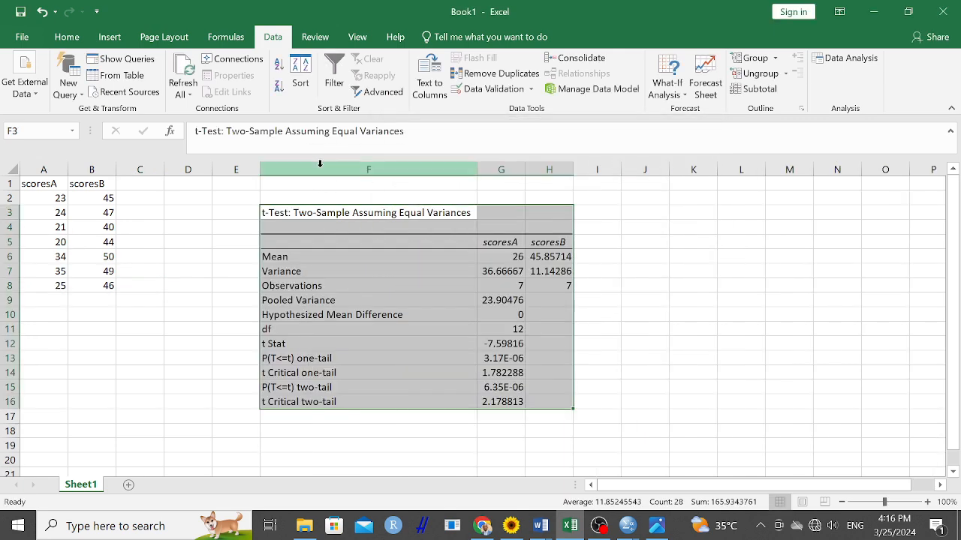
double_click(524, 170)
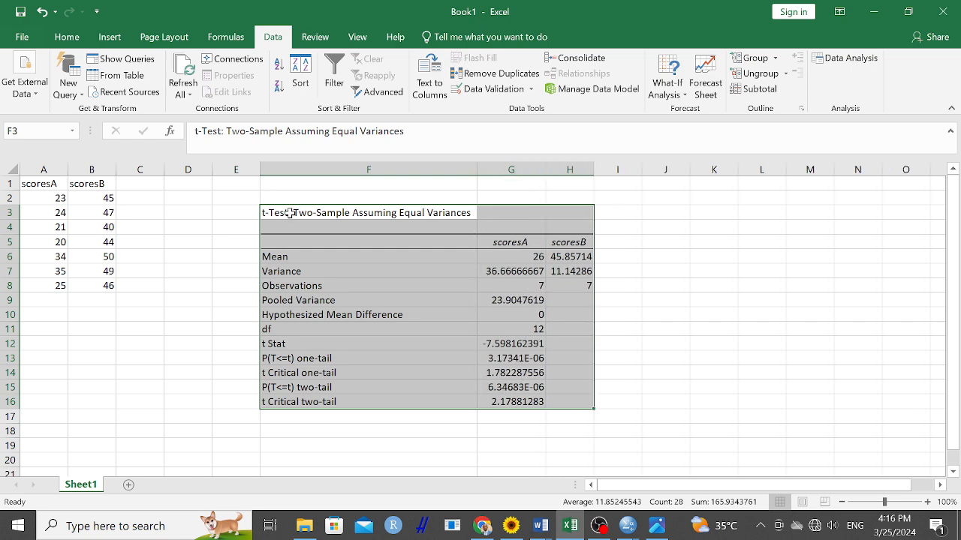